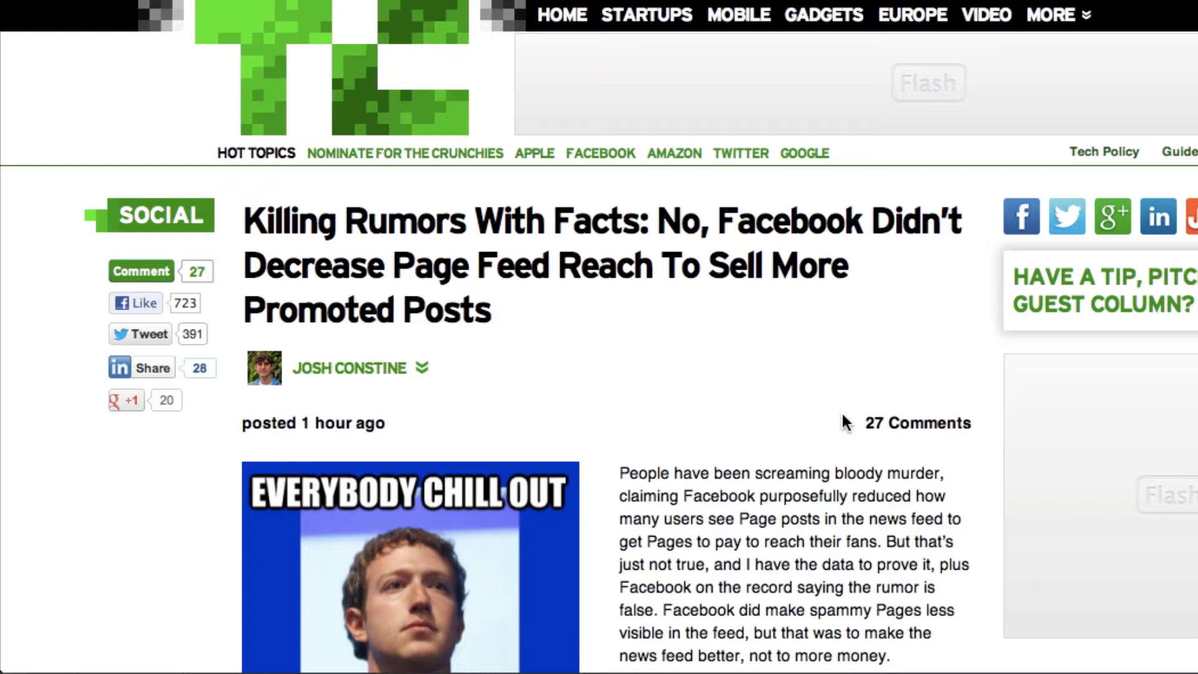
- Read down through the TechCrunch spam-complaint and reach-per-fan charts, then switch to the Facebook news feed
{"action": "scroll", "coordinate": [499, 477], "scroll_direction": "down", "scroll_amount": 15}
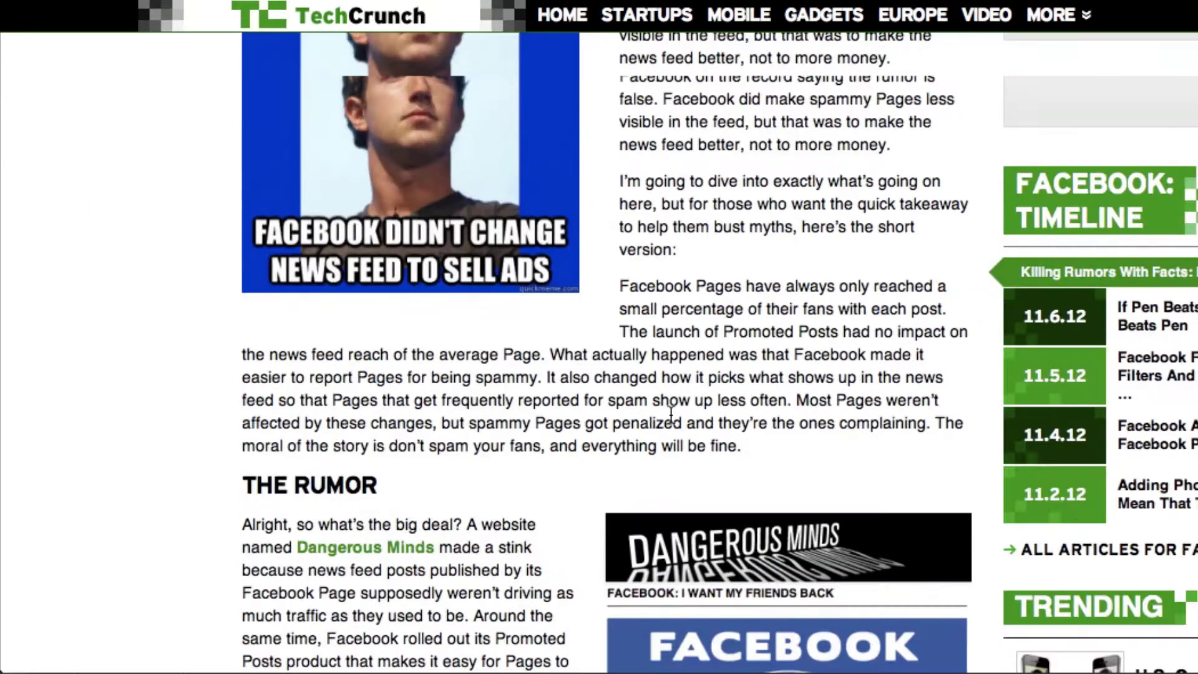
{"action": "scroll", "coordinate": [499, 477], "scroll_direction": "down", "scroll_amount": 20}
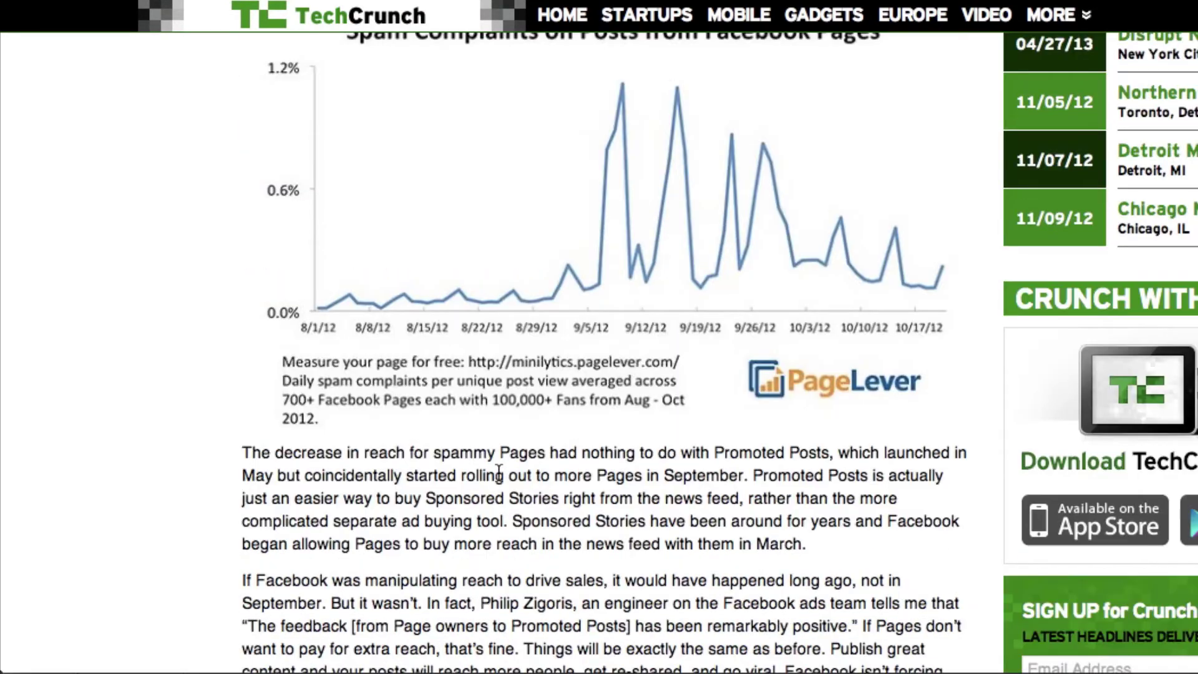
{"action": "scroll", "coordinate": [498, 474], "scroll_direction": "down", "scroll_amount": 10}
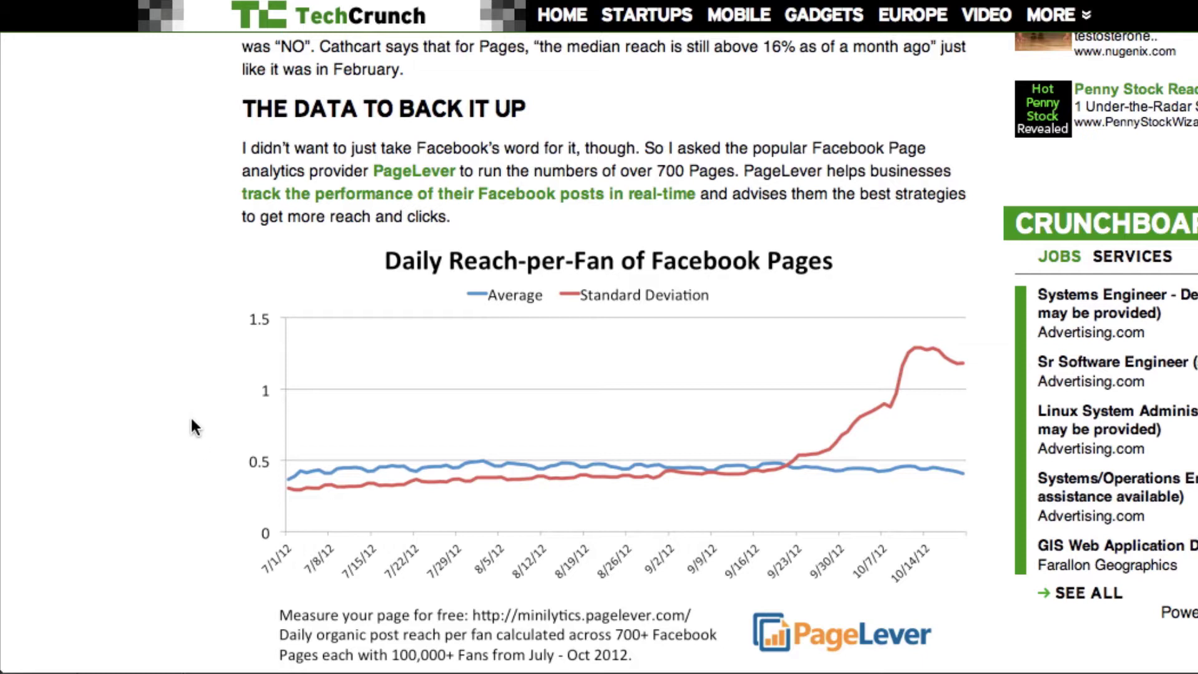
{"action": "left_click", "coordinate": [180, 2]}
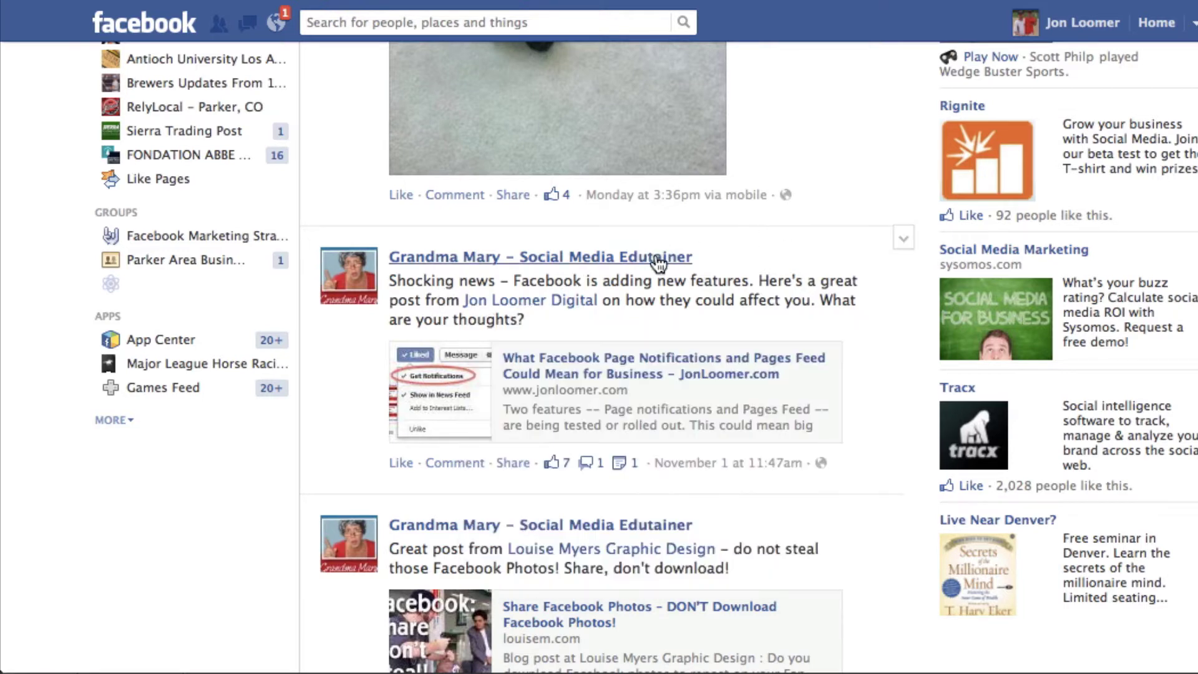
- Open the social media Page that shared a post in the news feed
{"action": "mouse_move", "coordinate": [666, 260]}
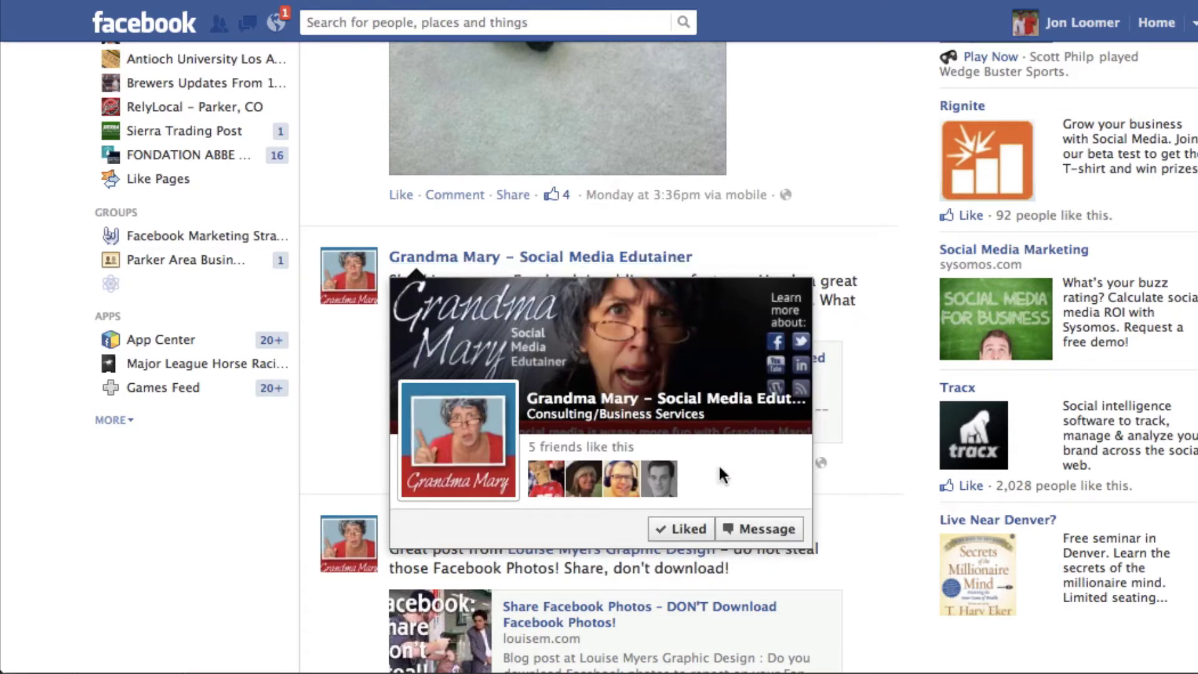
{"action": "mouse_move", "coordinate": [691, 529]}
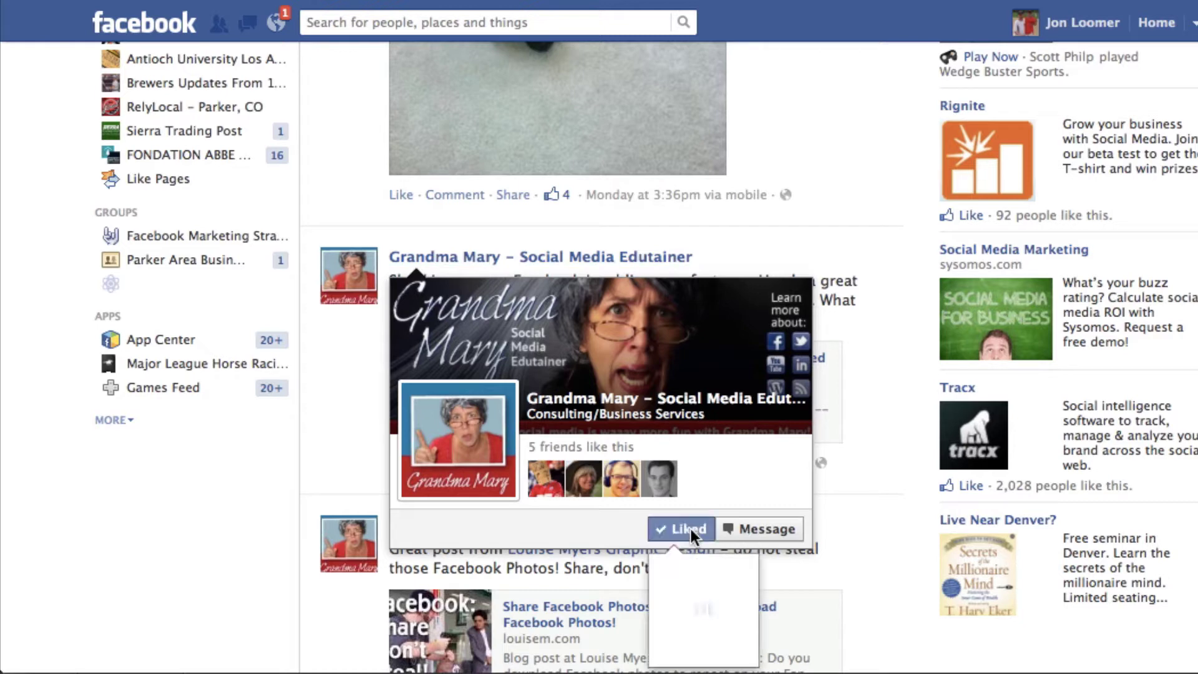
{"action": "scroll", "coordinate": [691, 529], "scroll_direction": "down", "scroll_amount": 3}
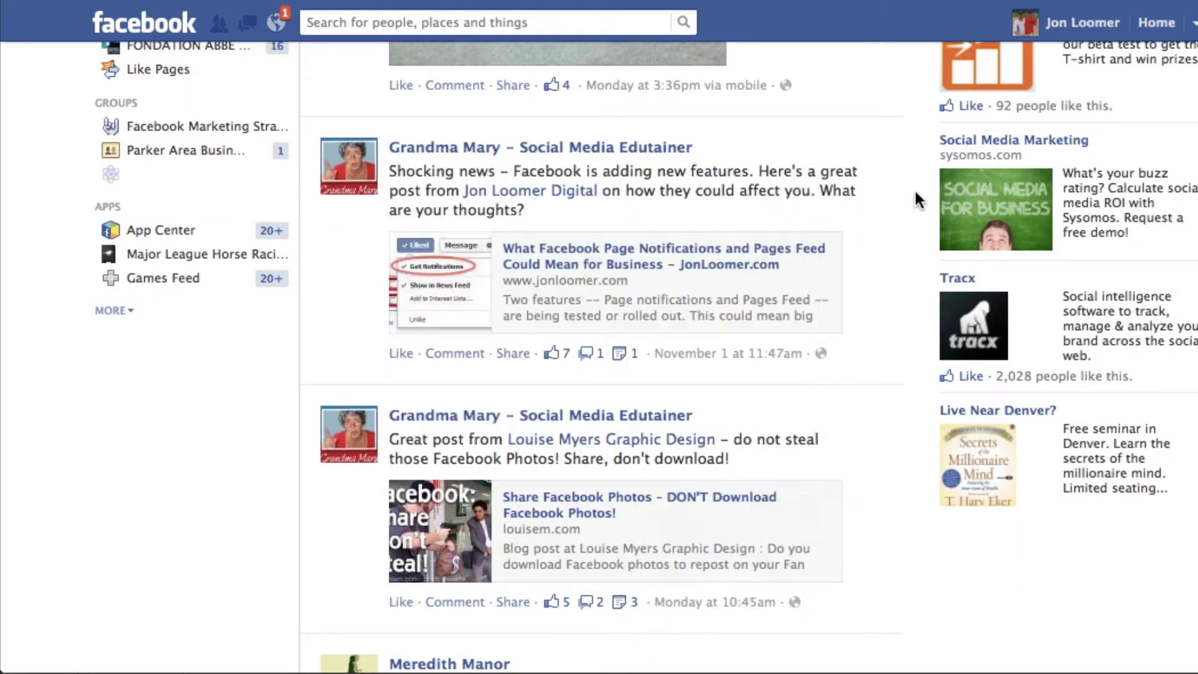
{"action": "left_click", "coordinate": [903, 129]}
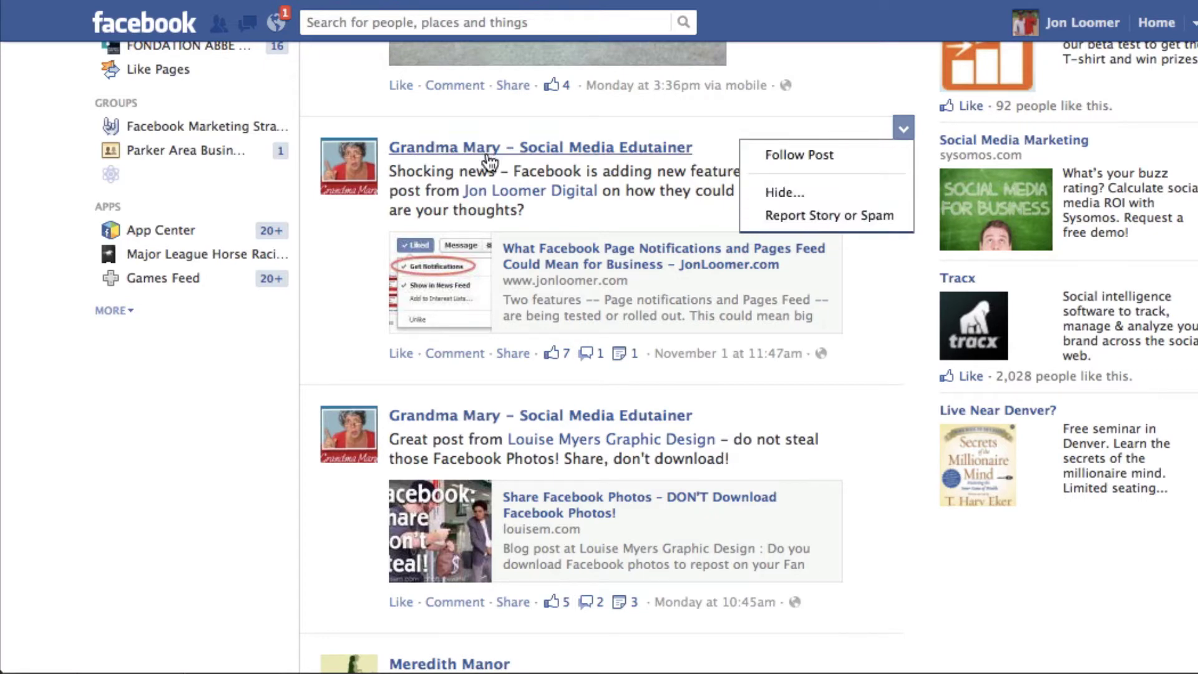
{"action": "left_click", "coordinate": [442, 149]}
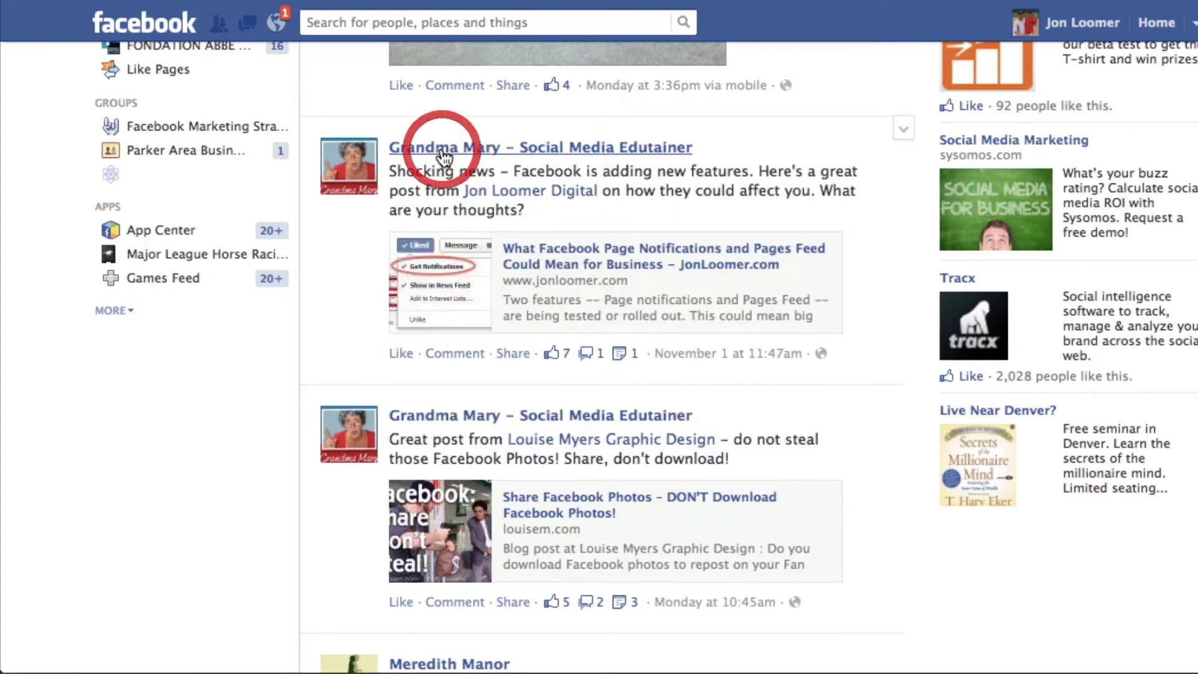
- Start a Report Page from the Page's options menu, then cancel without submitting
{"action": "left_click", "coordinate": [1006, 117]}
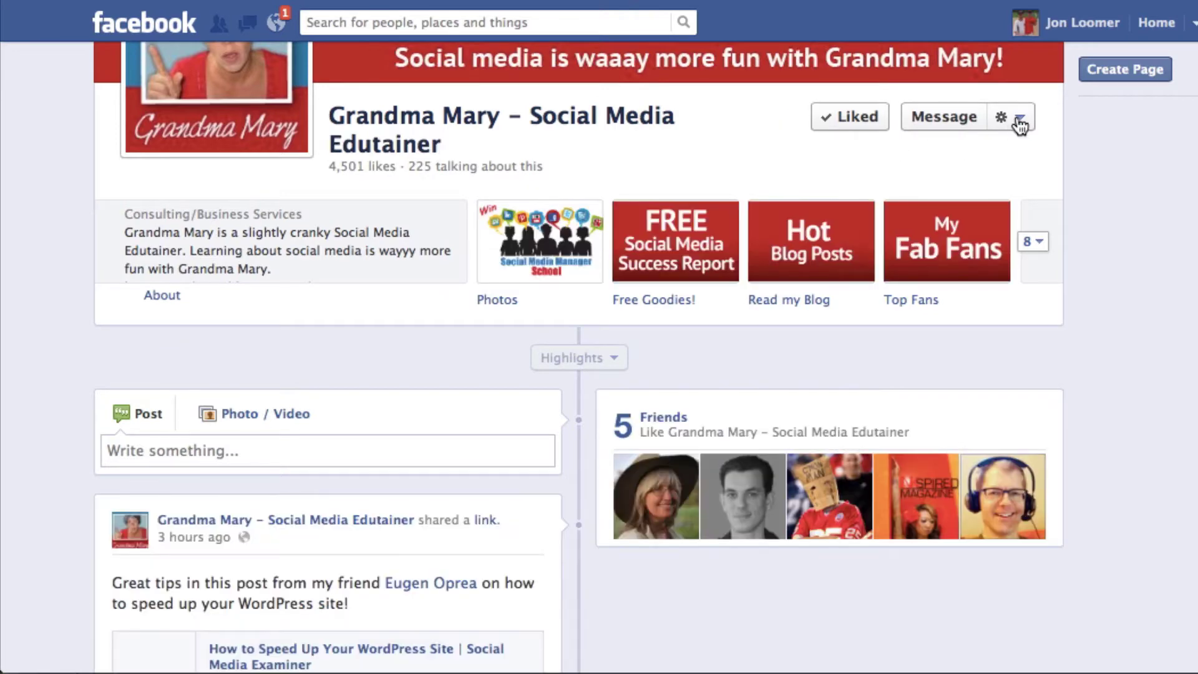
{"action": "scroll", "coordinate": [923, 291], "scroll_direction": "up", "scroll_amount": 3}
{"action": "scroll", "coordinate": [923, 291], "scroll_direction": "down", "scroll_amount": 3}
{"action": "left_click", "coordinate": [893, 300]}
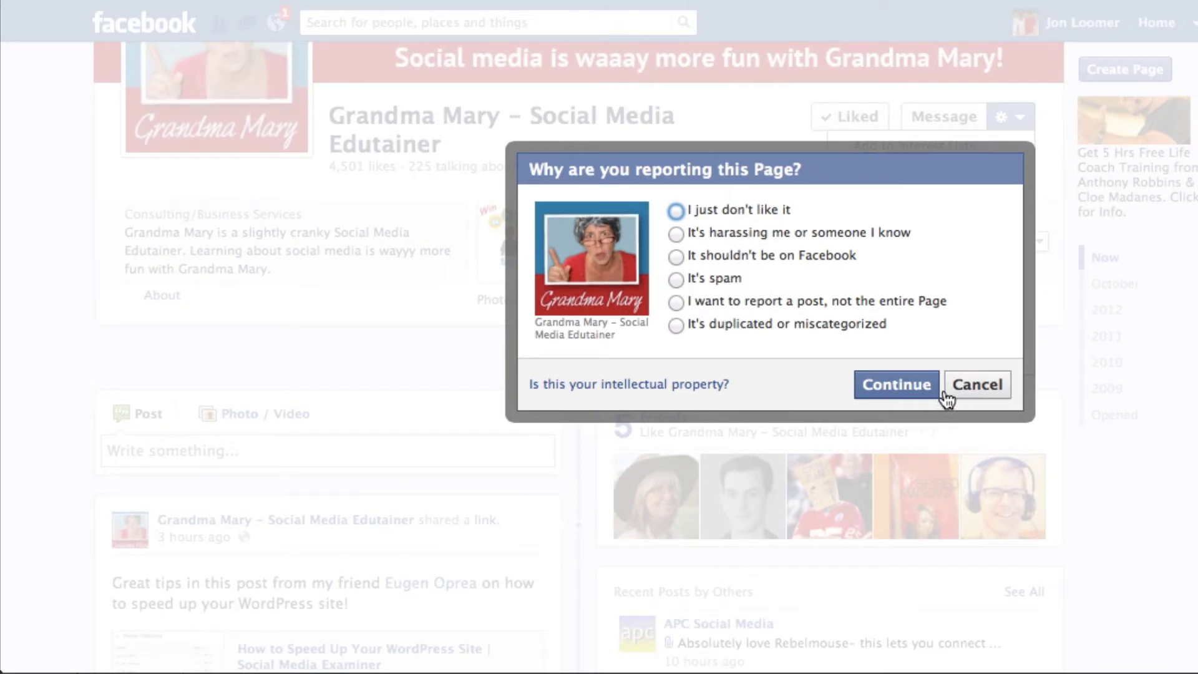
{"action": "left_click", "coordinate": [978, 384]}
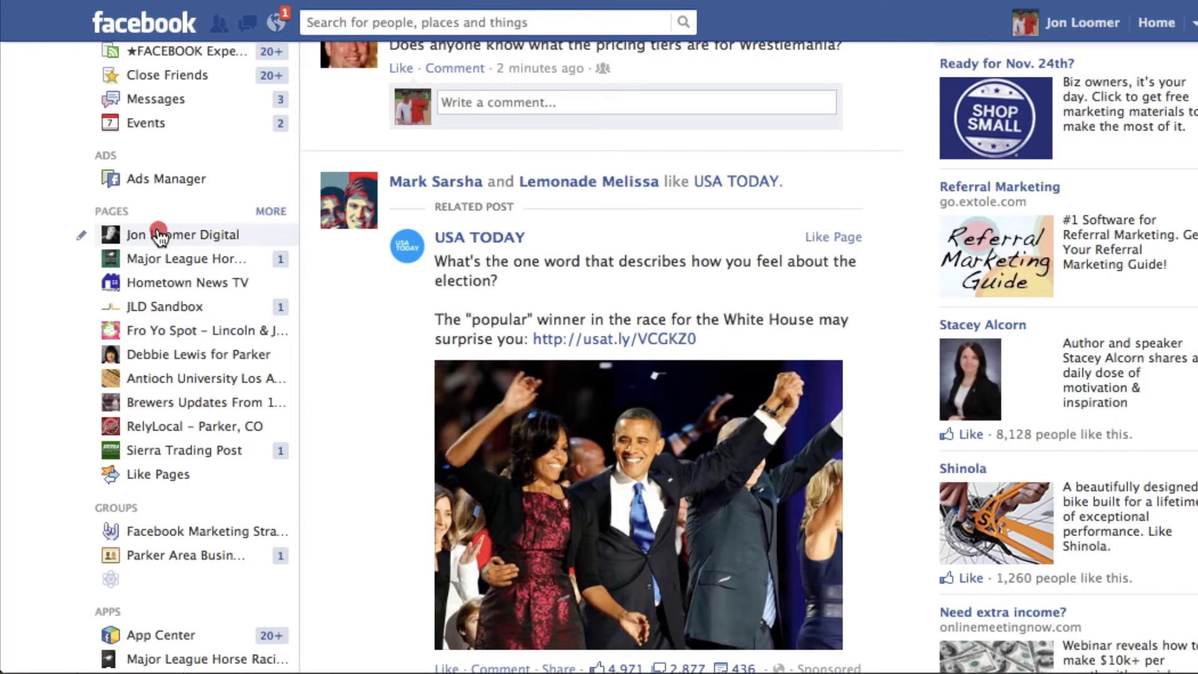
- Go to your business Page's Admin Panel and open its full Insights overview
{"action": "left_click", "coordinate": [112, 234]}
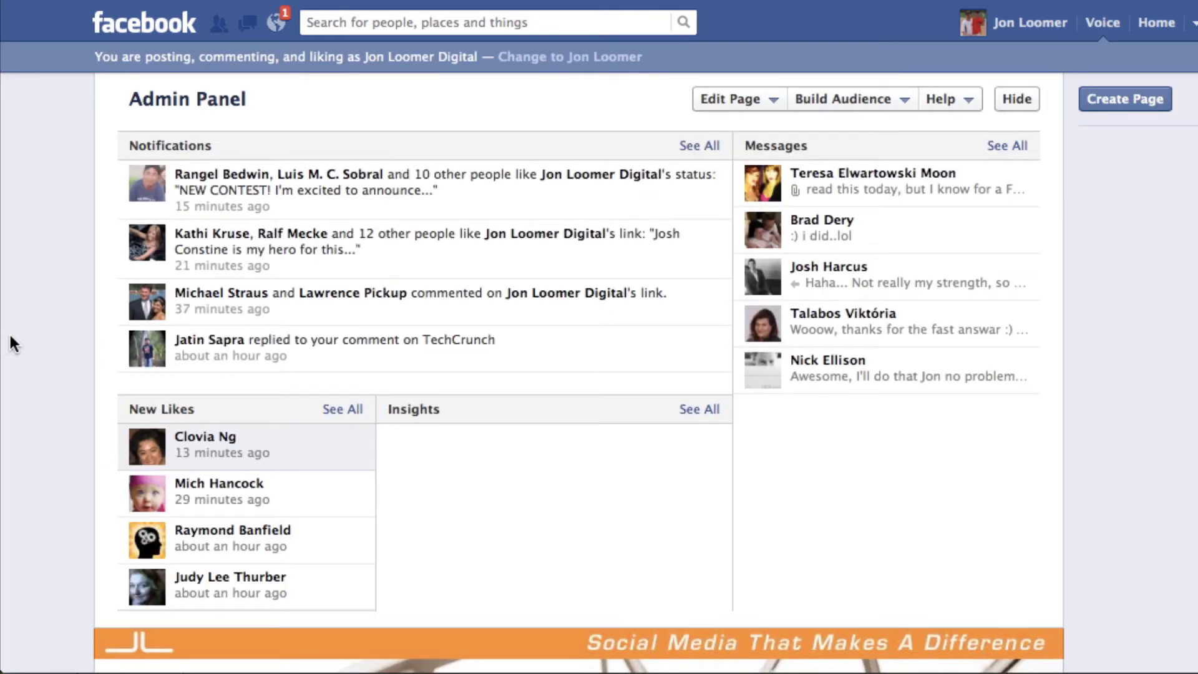
{"action": "left_click", "coordinate": [699, 410]}
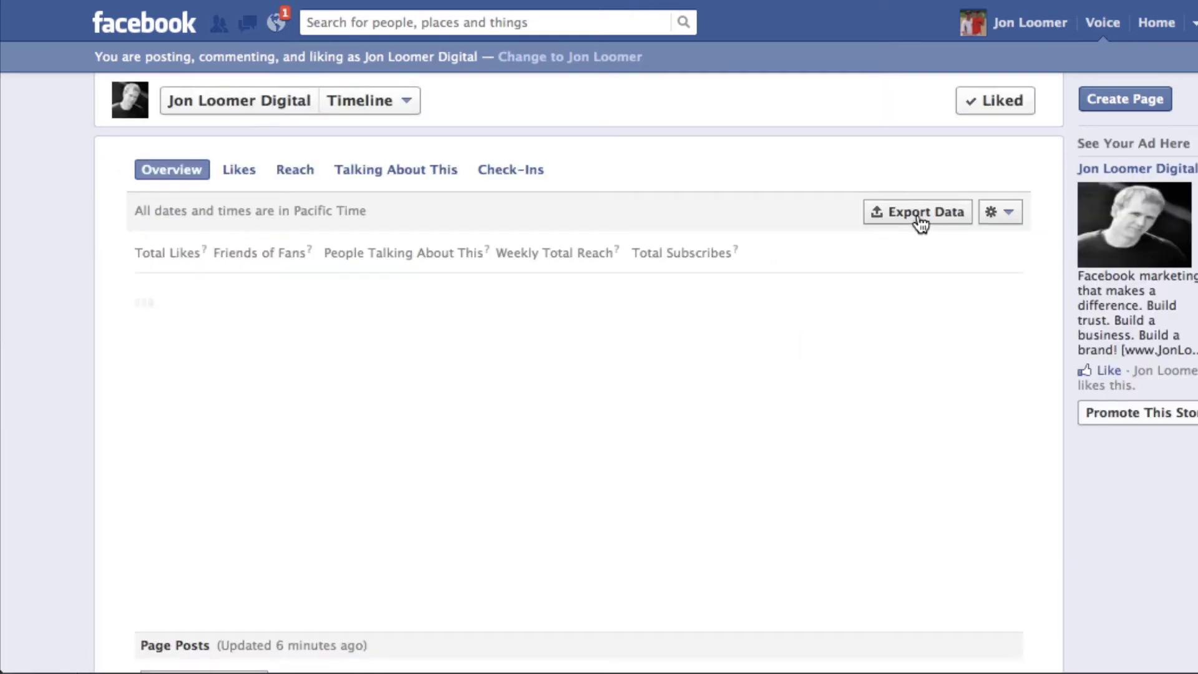
- Download Page level Insights data for 10/7/2012–11/7/2012 as an Excel (.xls) file
{"action": "left_click", "coordinate": [920, 220]}
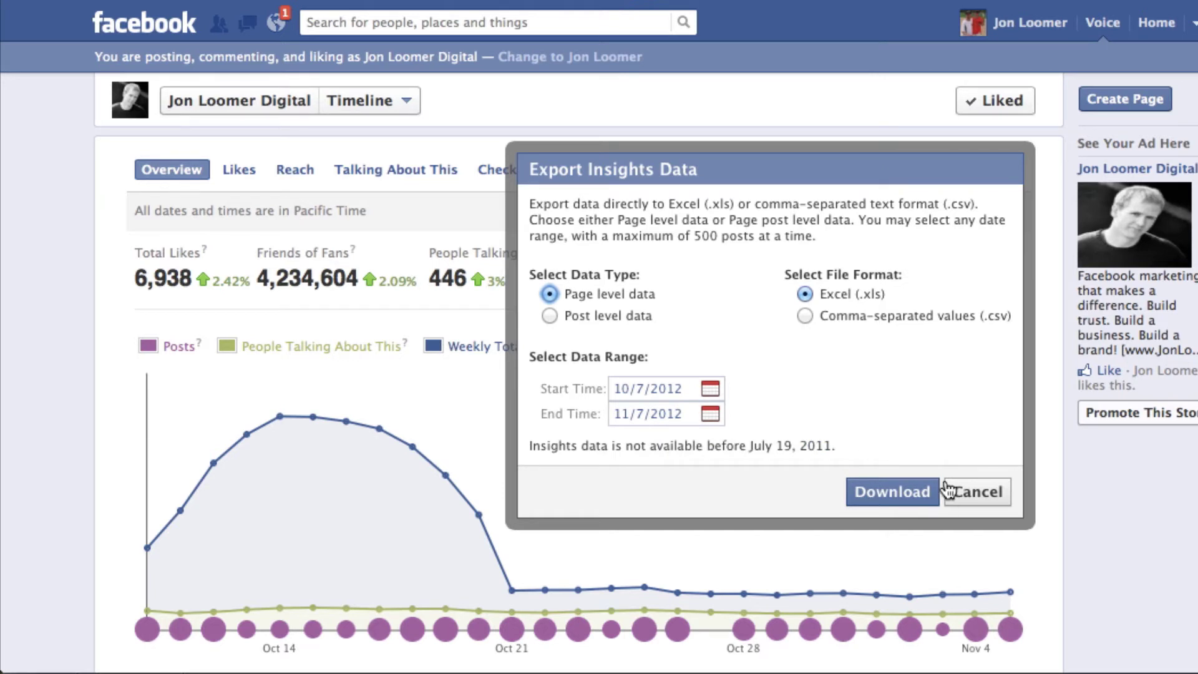
{"action": "left_click", "coordinate": [472, 672]}
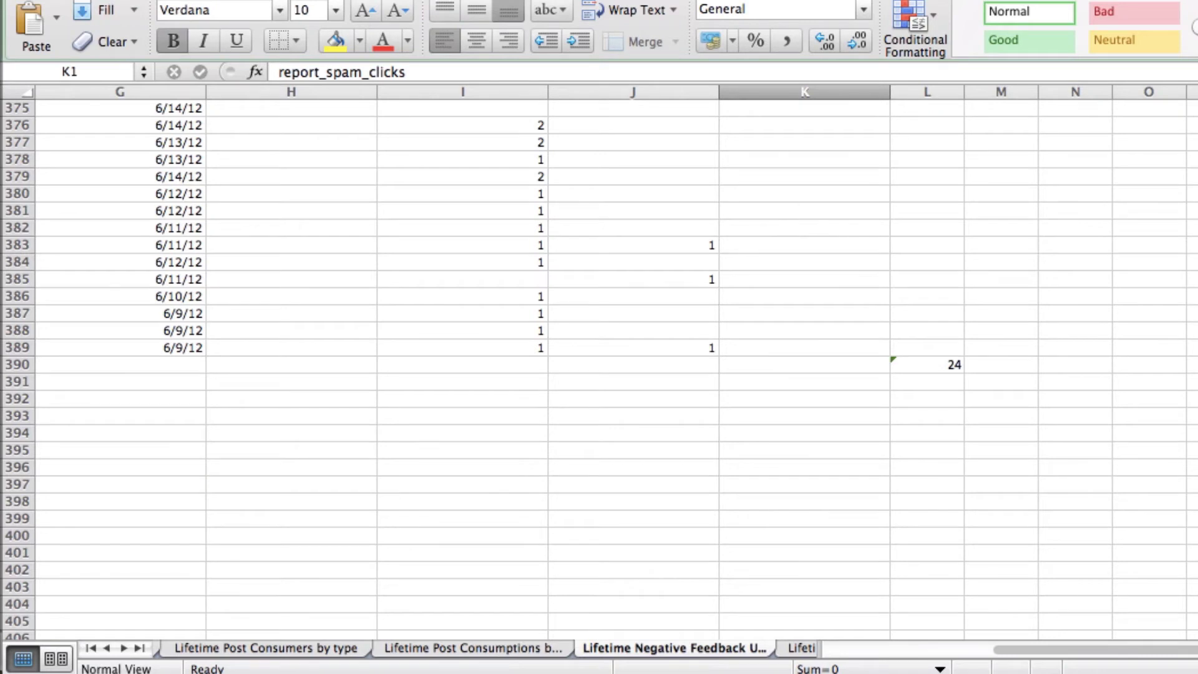
- Switch to the Facebook Insights Data Export workbook's Key metrics sheet and confirm A1's SUM formula
{"action": "left_click", "coordinate": [599, 2]}
{"action": "left_click", "coordinate": [612, 155]}
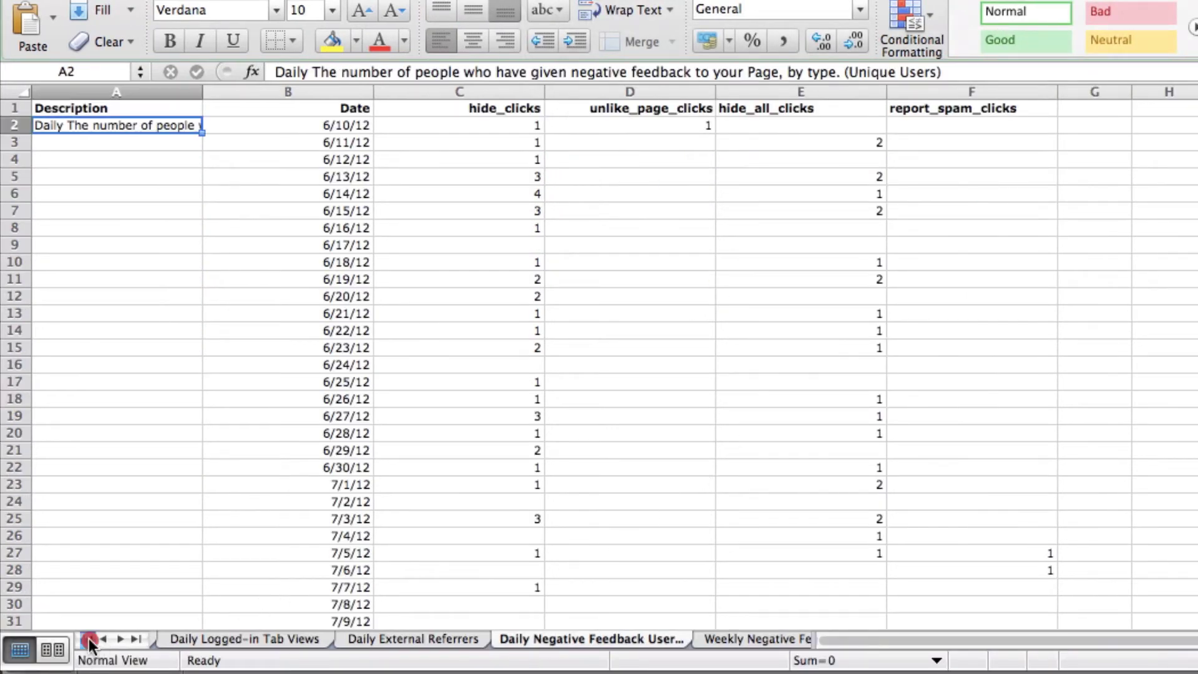
{"action": "left_click", "coordinate": [88, 639]}
{"action": "left_click", "coordinate": [191, 639]}
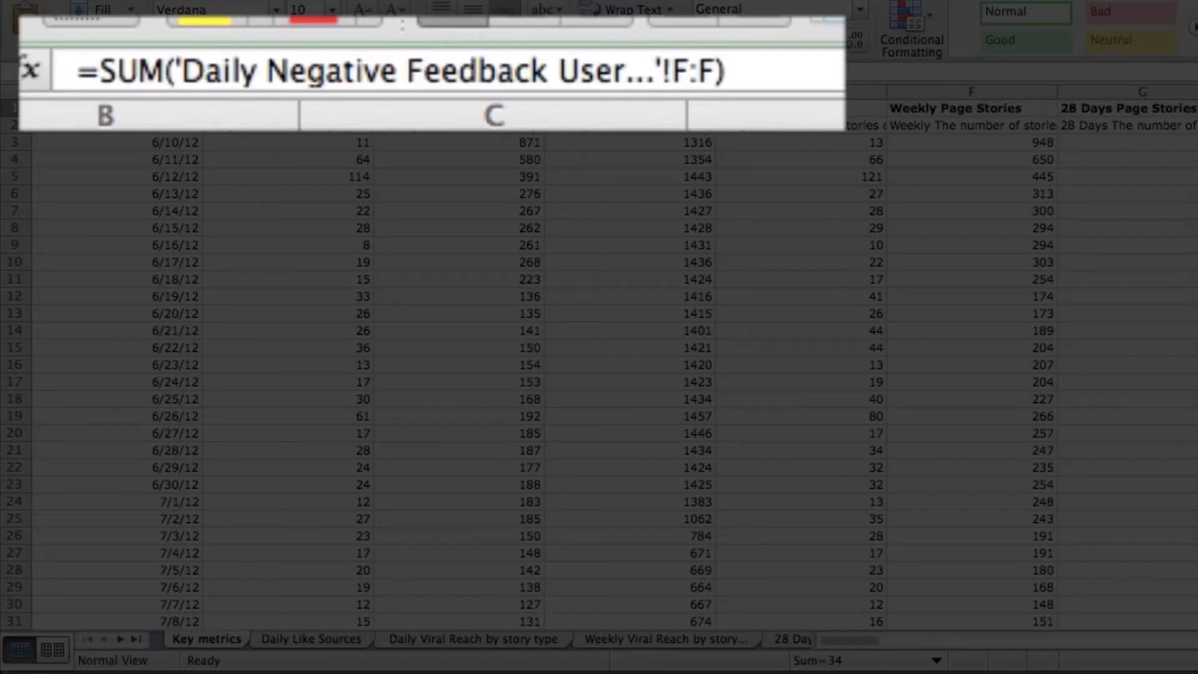
{"action": "triple_click", "coordinate": [788, 75]}
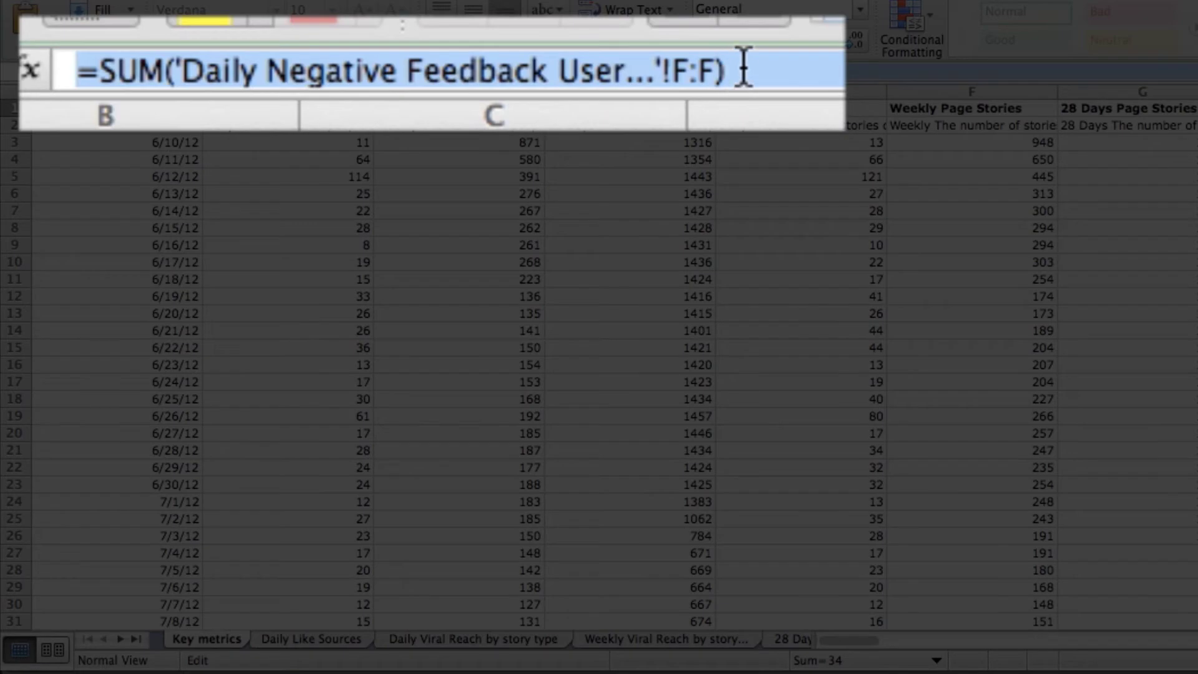
{"action": "key", "text": "Return"}
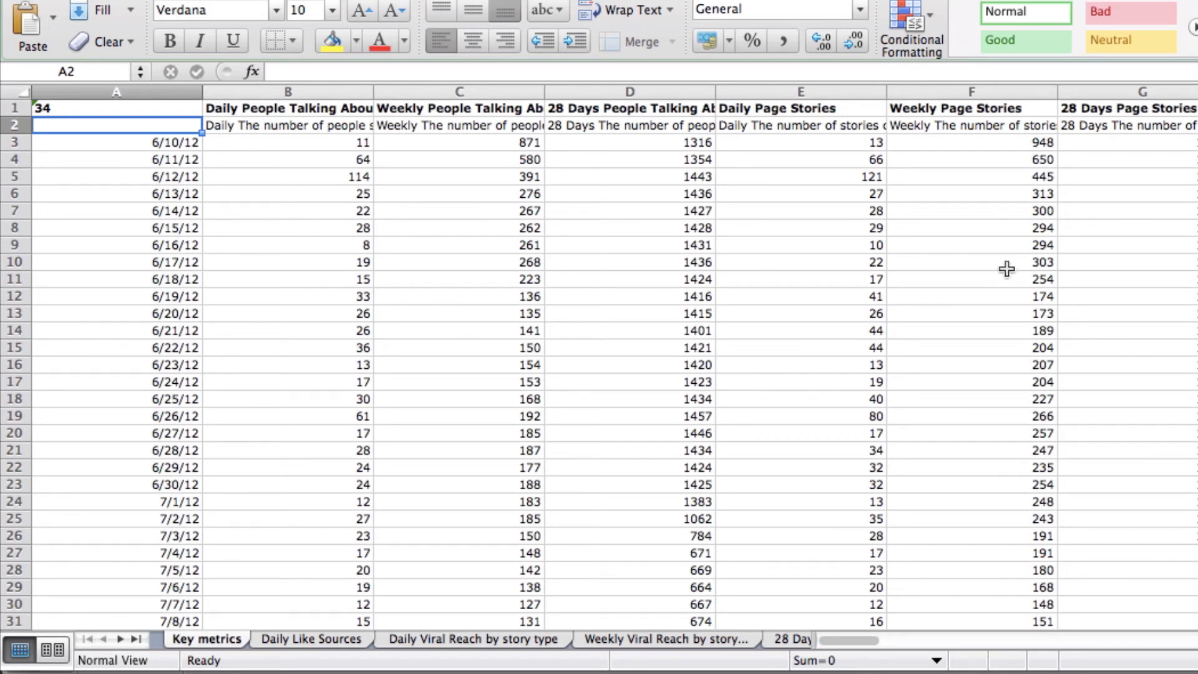
- Search for 'spam_' to locate the report_spam_clicks column header
{"action": "key", "text": "super+f"}
{"action": "left_click", "coordinate": [815, 188]}
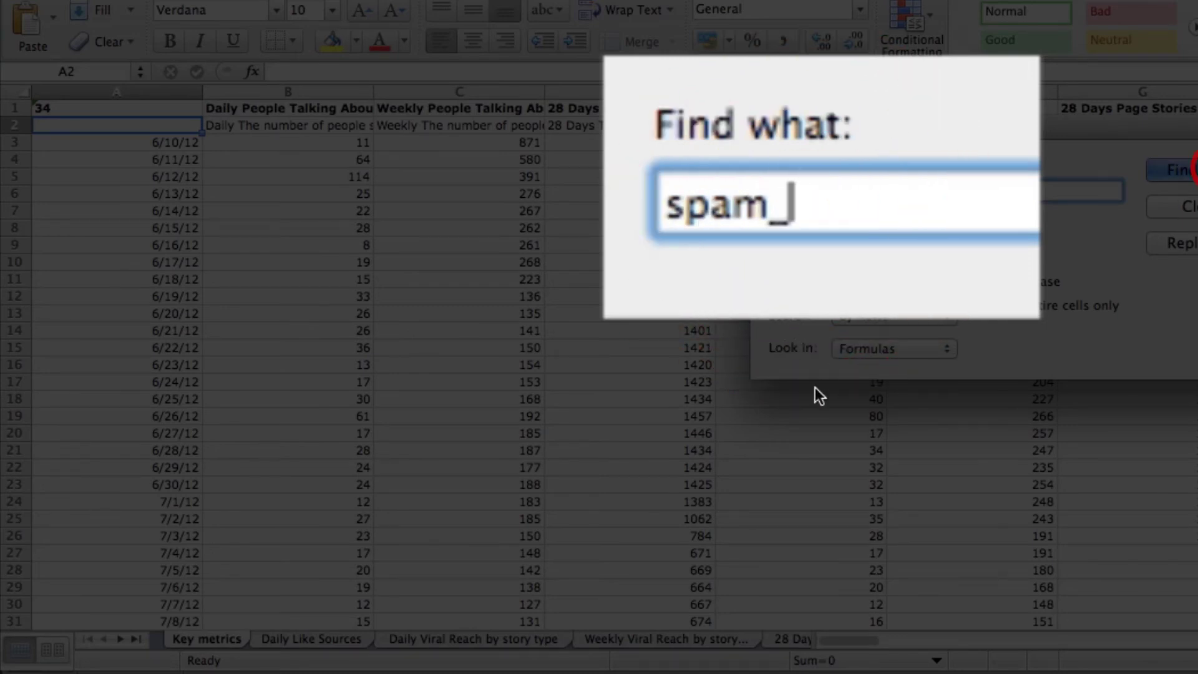
{"action": "key", "text": "Return"}
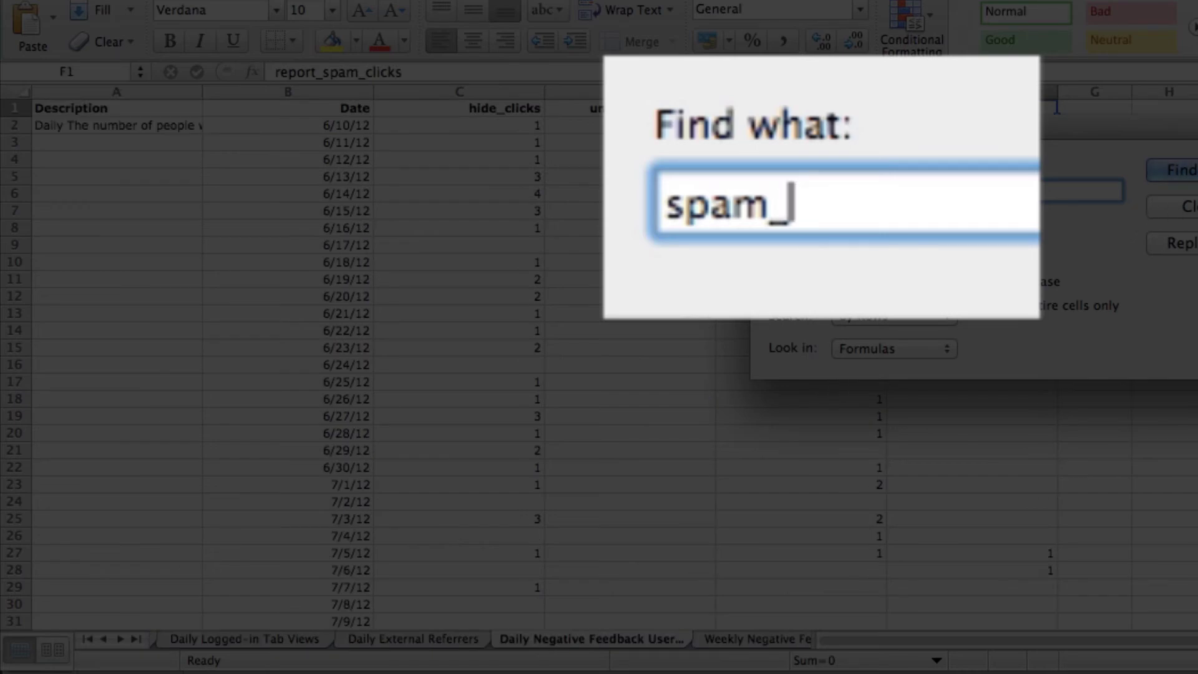
{"action": "key", "text": "Escape"}
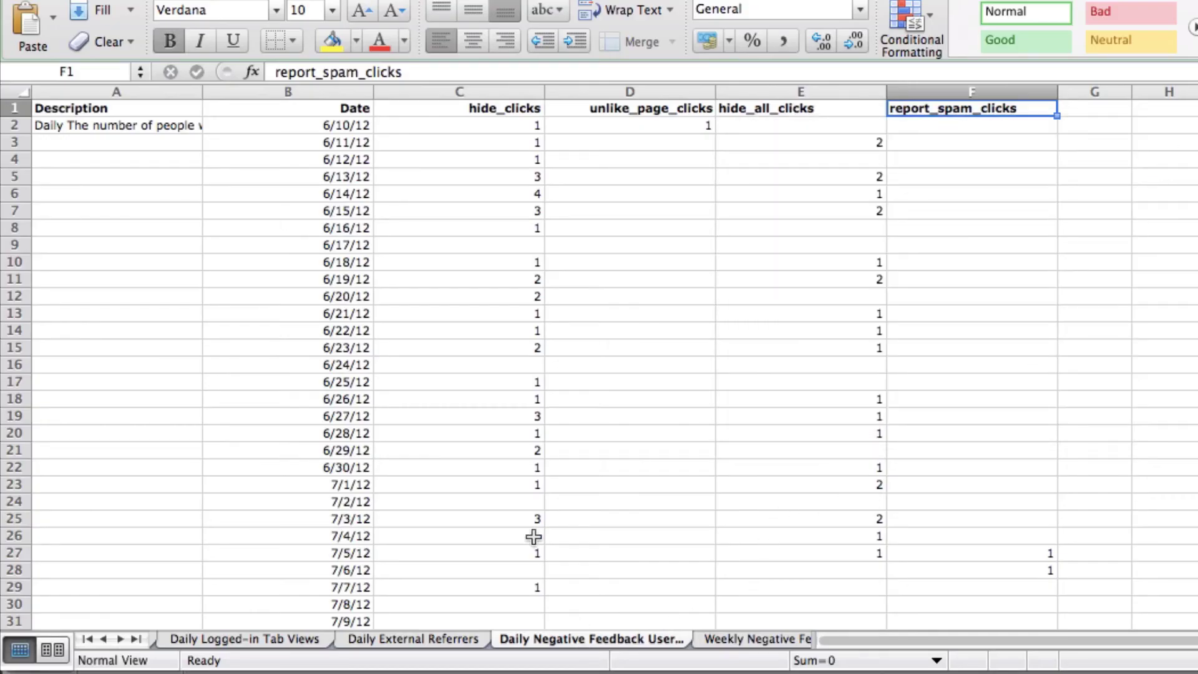
{"action": "left_click", "coordinate": [116, 125]}
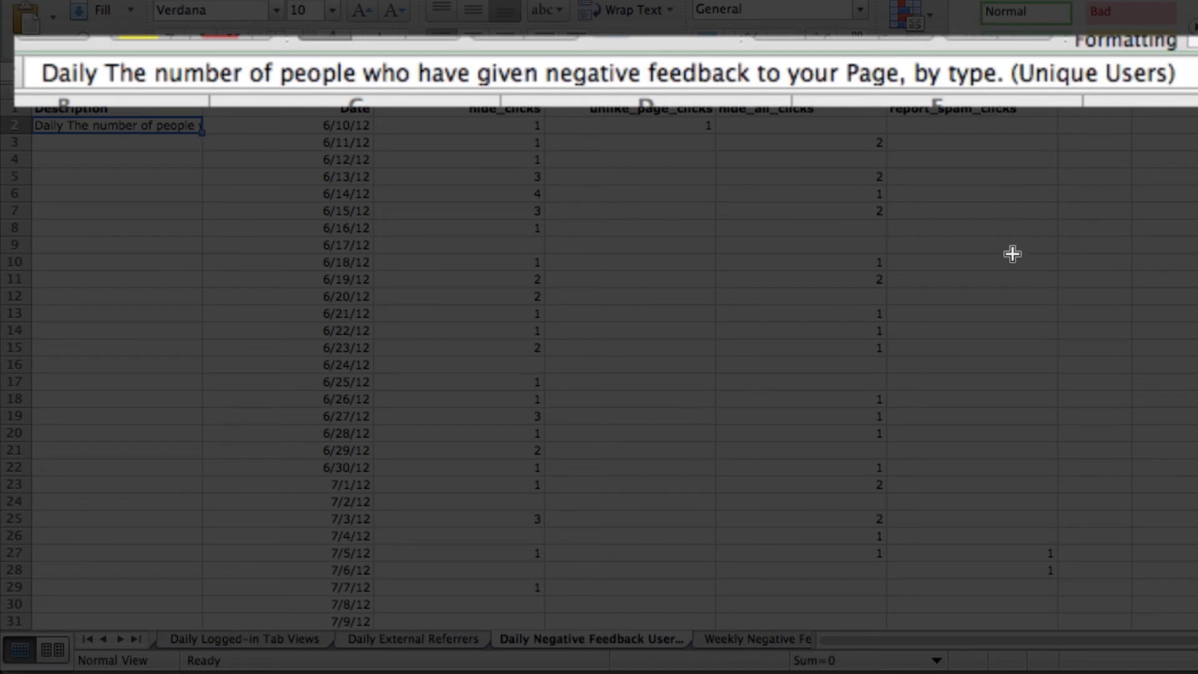
- Select G153, where =SUM(F:F) totals the report_spam_clicks column to 34
{"action": "scroll", "coordinate": [1011, 254], "scroll_direction": "down", "scroll_amount": 20}
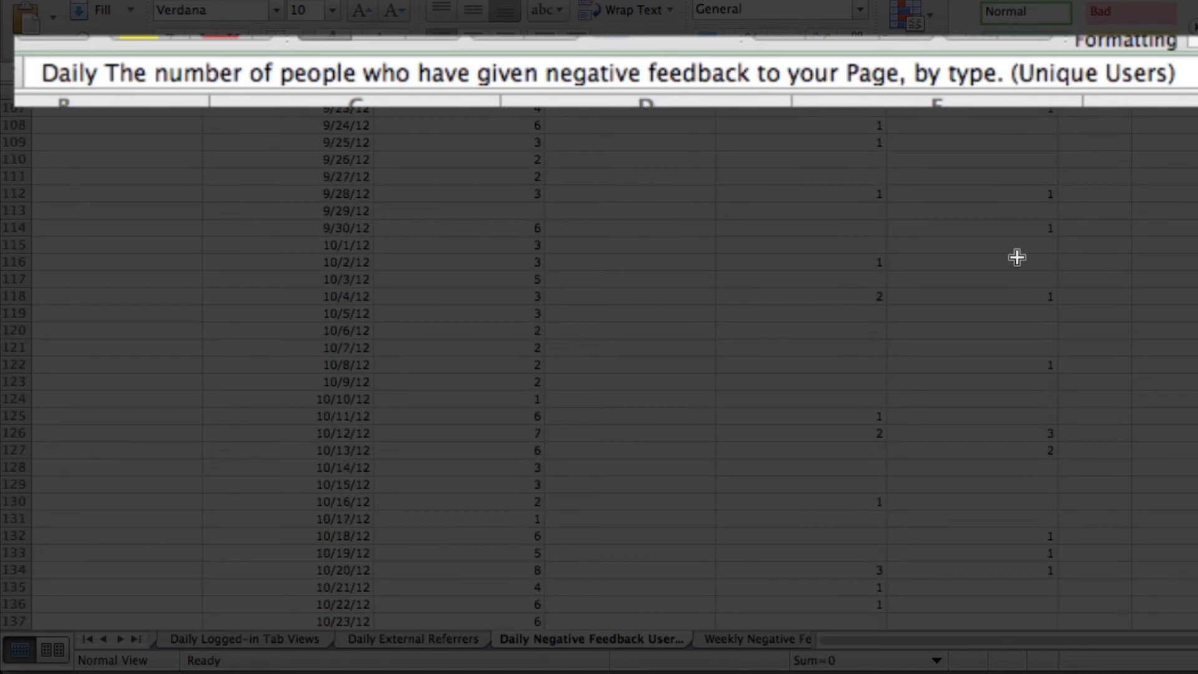
{"action": "scroll", "coordinate": [1016, 257], "scroll_direction": "down", "scroll_amount": 12}
{"action": "left_click", "coordinate": [1103, 257]}
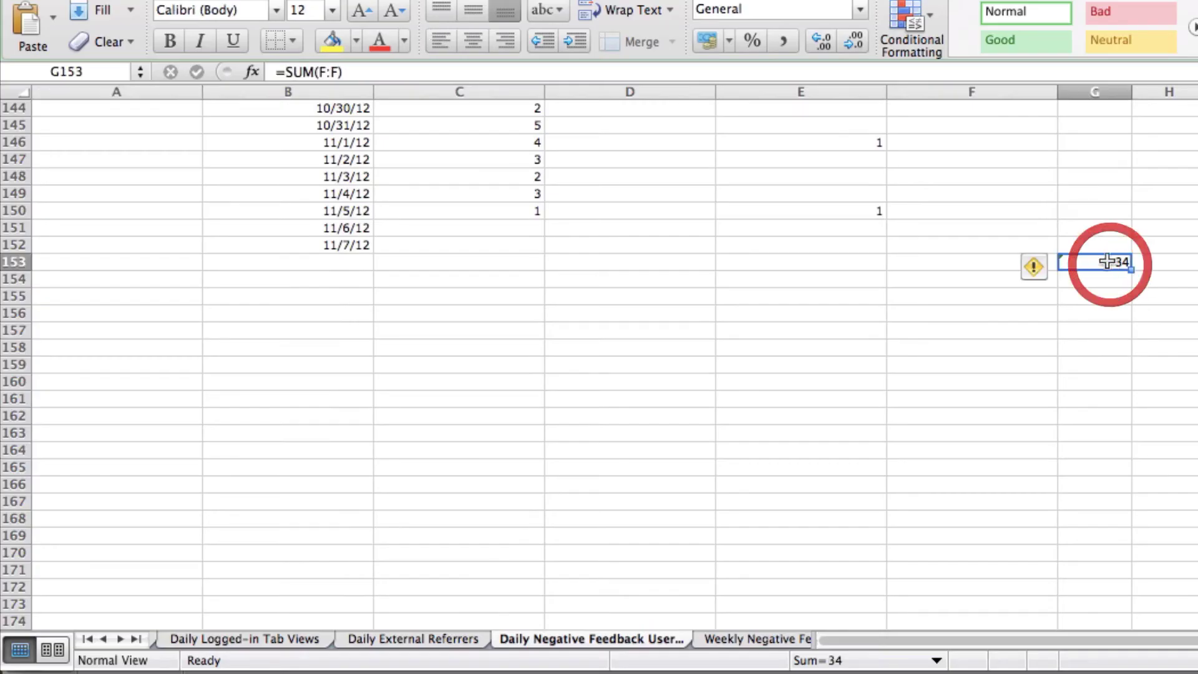